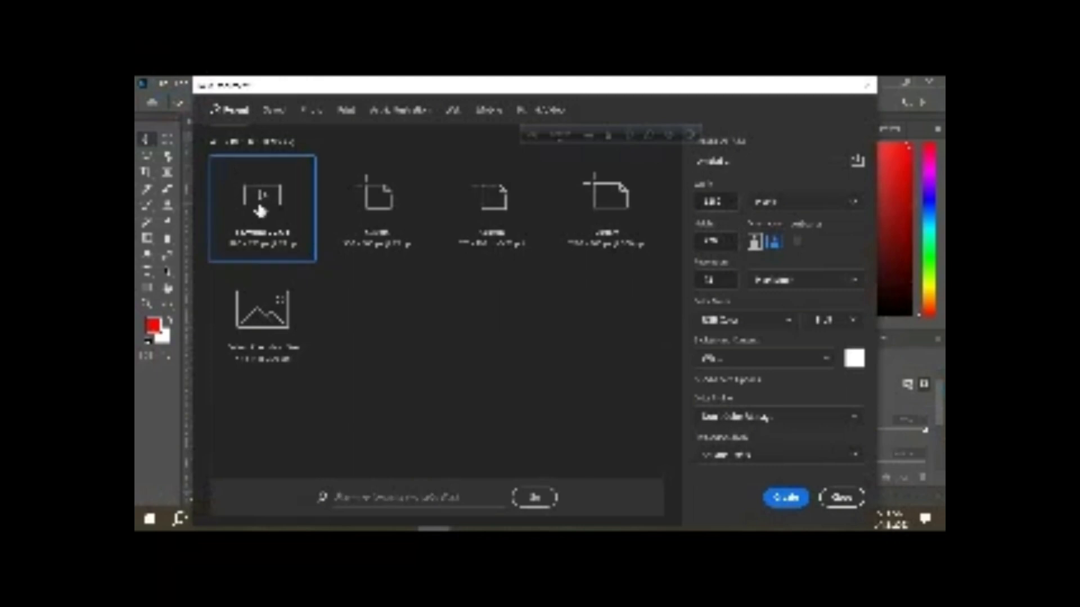
# Step: Create a new white-background document from the first recent preset
pyautogui.click(790, 497)
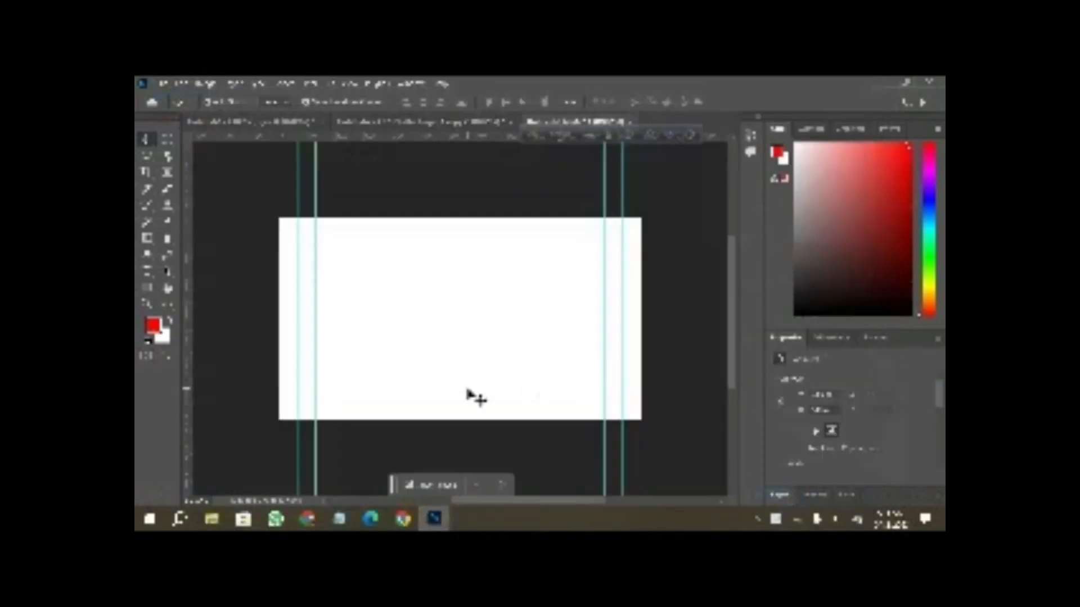
pyautogui.scroll(3, 472, 393)
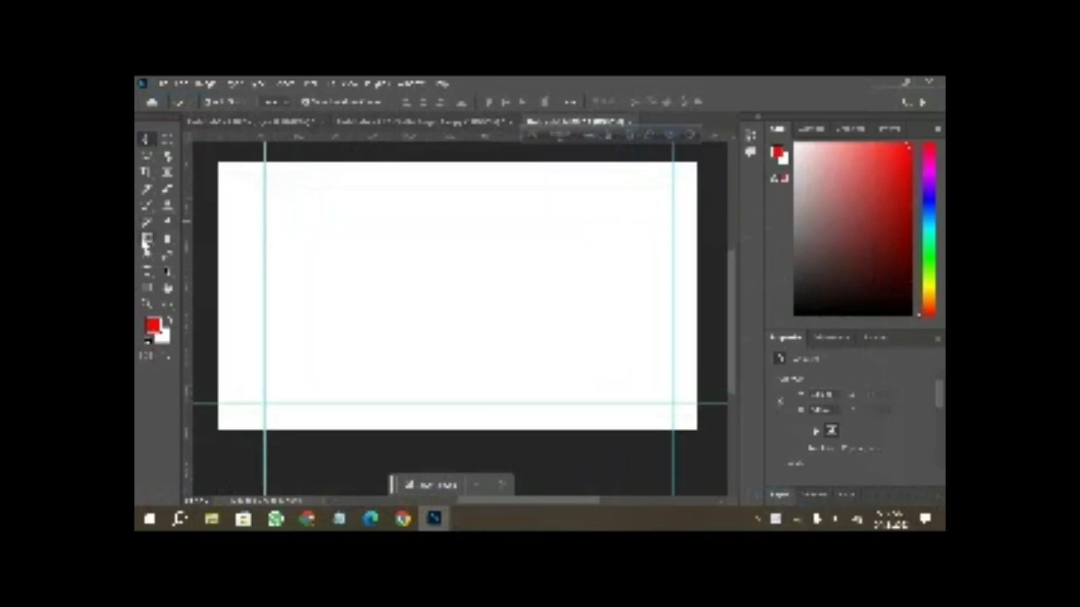
# Step: Draw a square with a red fill and no stroke, up and to the left of the canvas centre
pyautogui.click(145, 240)
pyautogui.click(147, 287)
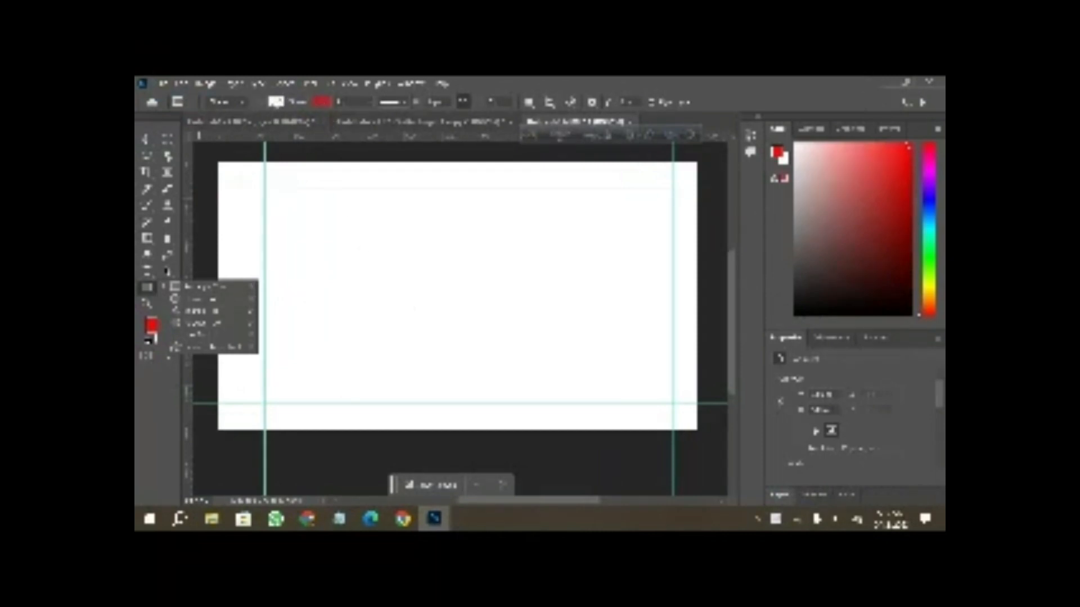
pyautogui.click(278, 103)
pyautogui.click(200, 168)
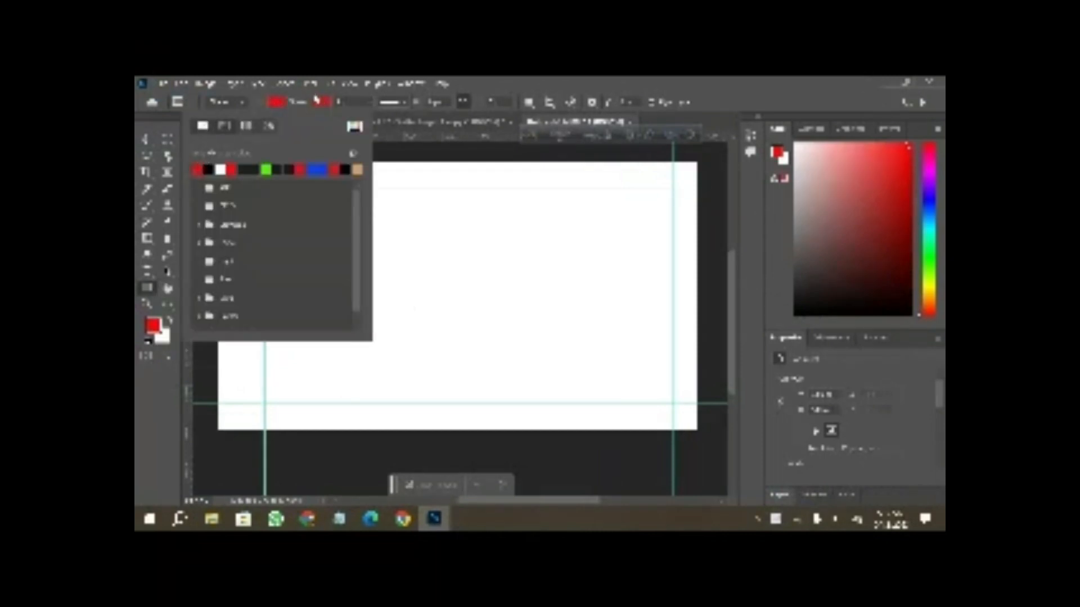
pyautogui.click(322, 102)
pyautogui.click(246, 126)
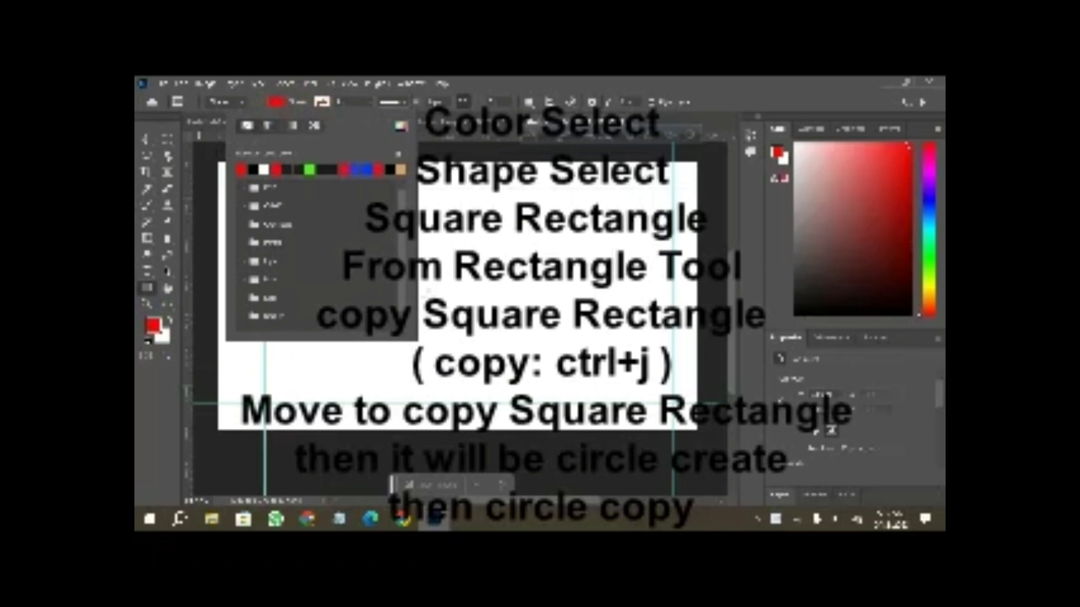
pyautogui.click(321, 104)
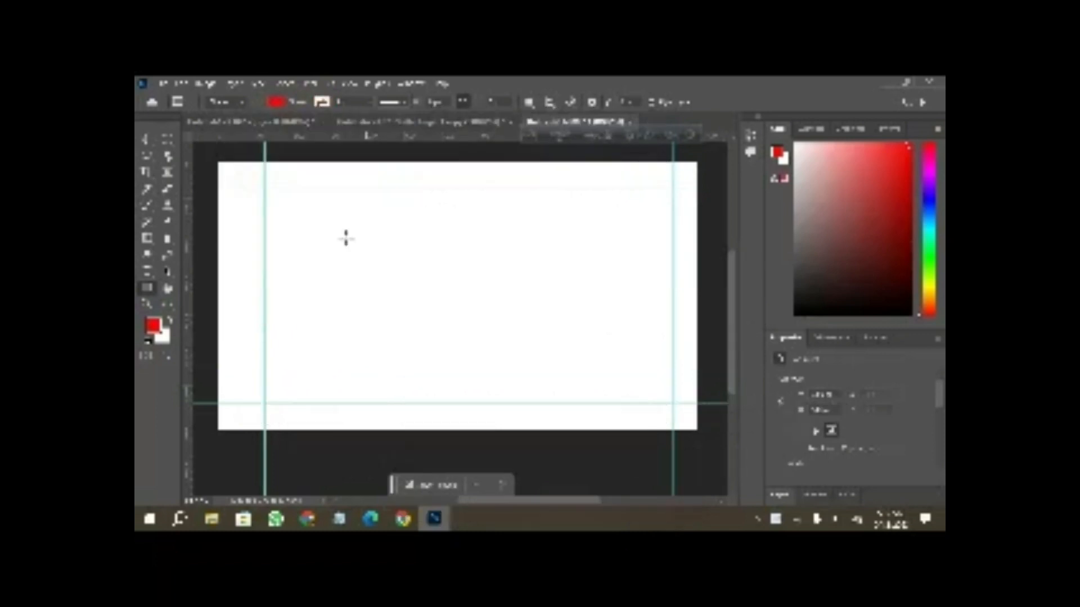
pyautogui.moveTo(345, 238); pyautogui.dragTo(420, 313)
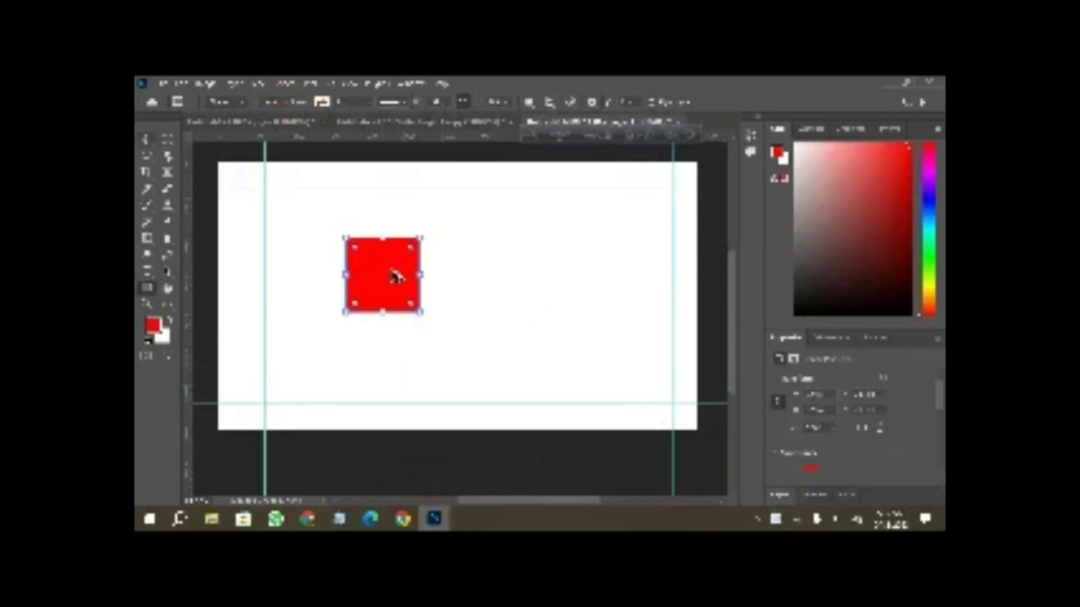
# Step: Position the circle copies over the square's top and right edges, then merge the two circles into one shape layer
pyautogui.press('v')
pyautogui.moveTo(414, 274); pyautogui.dragTo(391, 250)
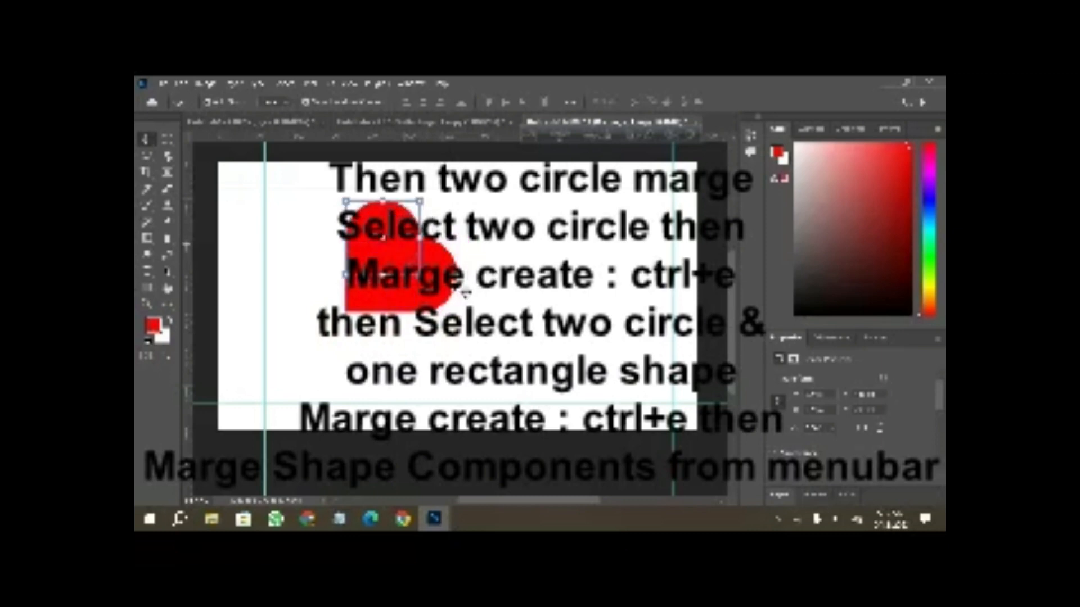
pyautogui.keyDown('shift'); pyautogui.click(417, 252); pyautogui.keyUp('shift')
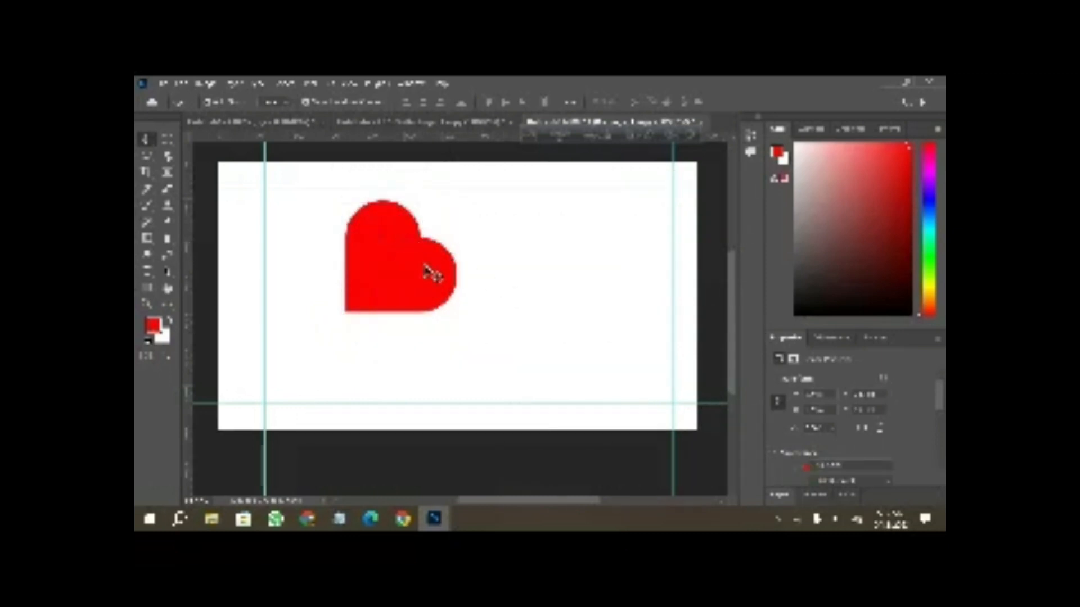
pyautogui.keyDown('shift'); pyautogui.click(450, 291); pyautogui.keyUp('shift')
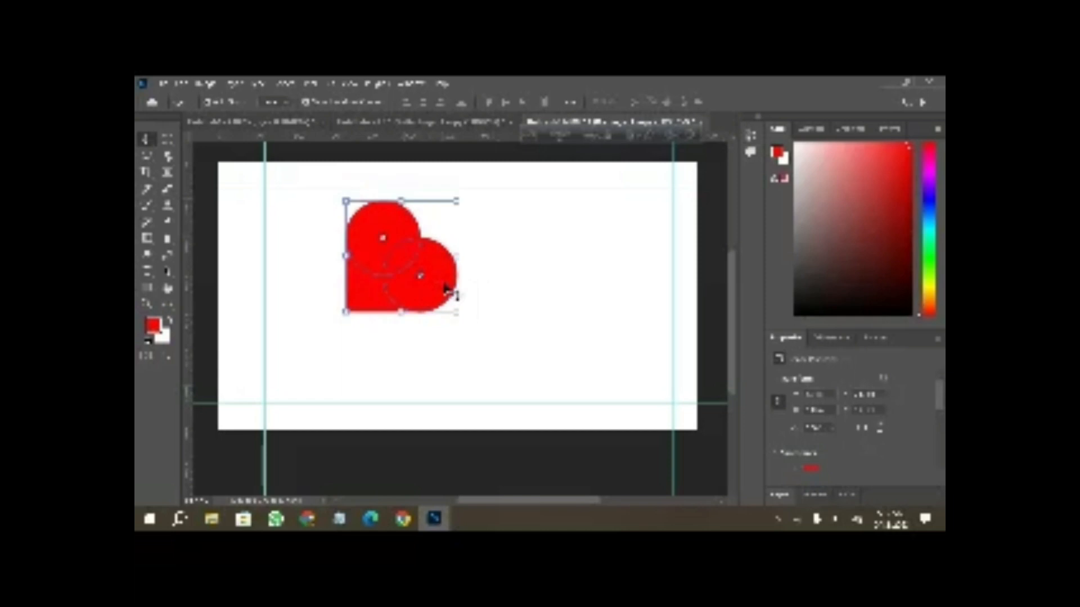
pyautogui.hotkey('ctrl', 'e')
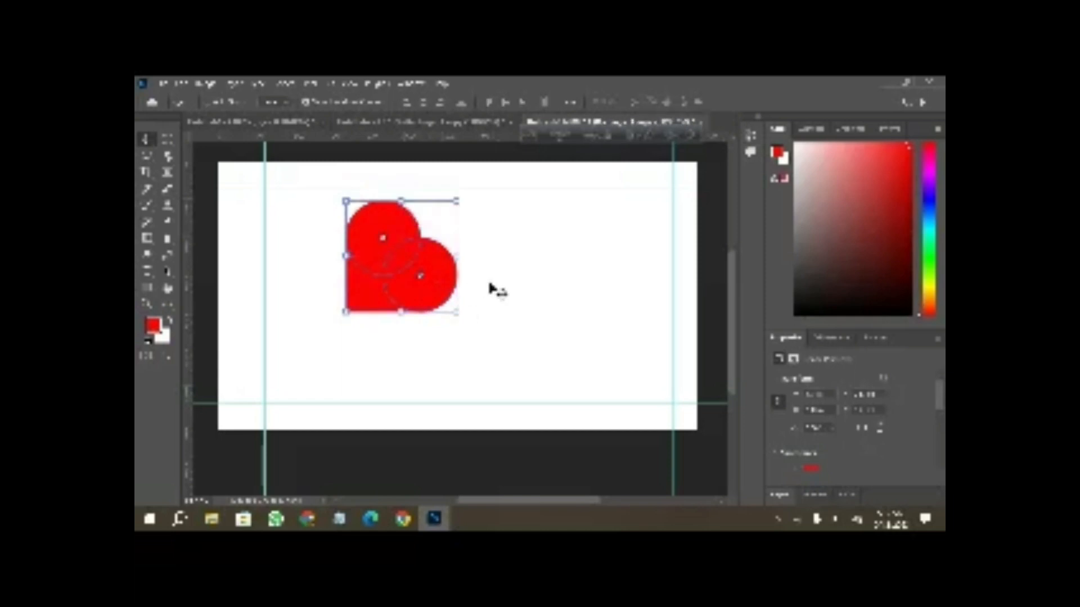
# Step: Rotate the merged circles and the square together by -45° to form an upright heart
pyautogui.moveTo(332, 193); pyautogui.dragTo(468, 313)
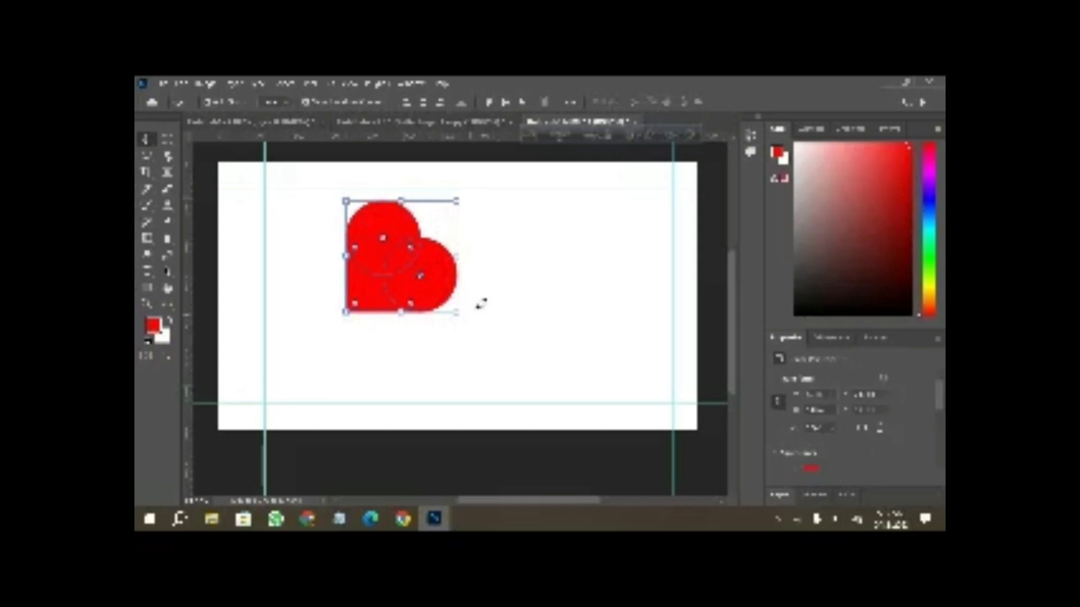
pyautogui.moveTo(488, 261); pyautogui.dragTo(489, 226)
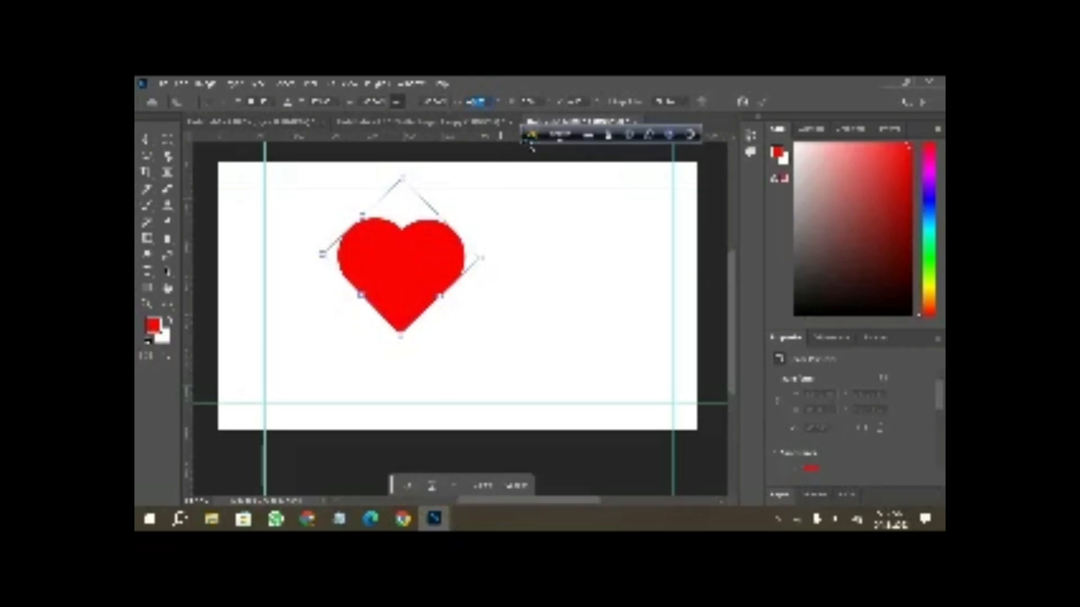
pyautogui.write('-45')
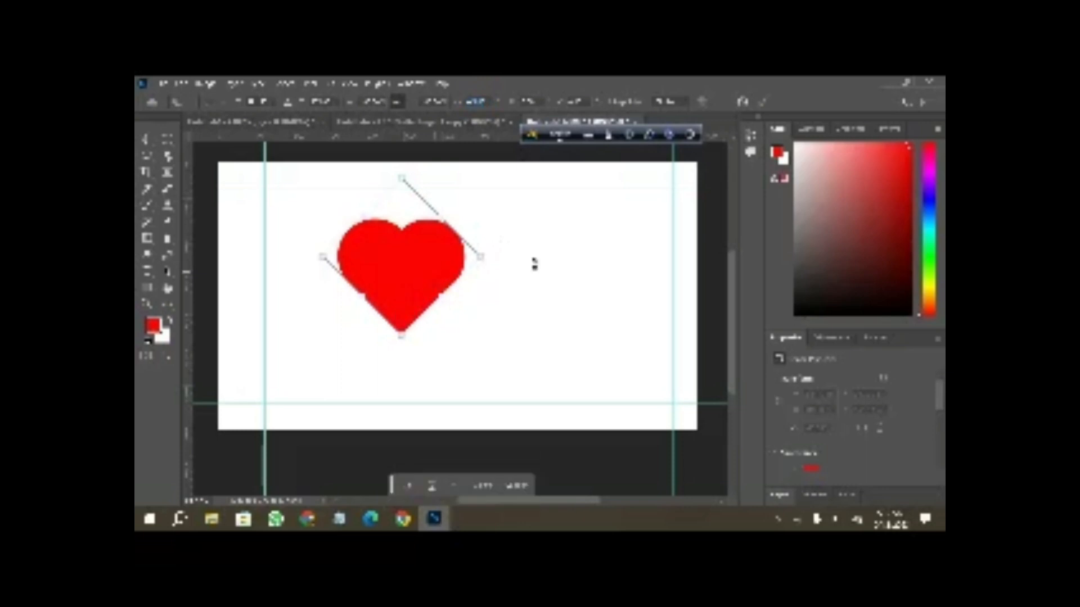
pyautogui.click(764, 105)
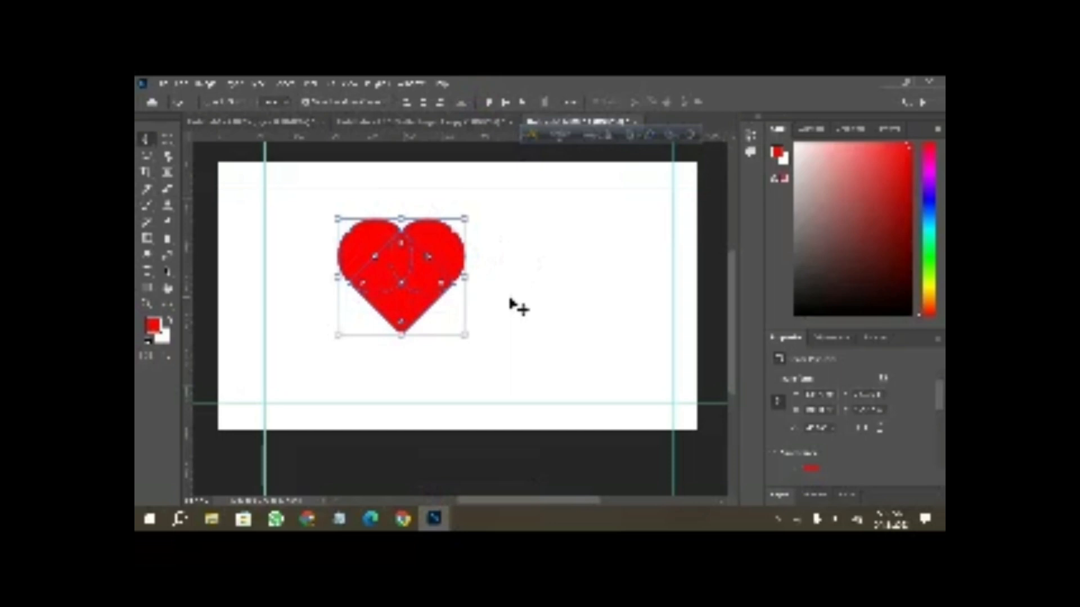
# Step: Merge the heart's shape layers and apply Merge Shape Components to unite them into a single outline
pyautogui.hotkey('ctrl', 'e')
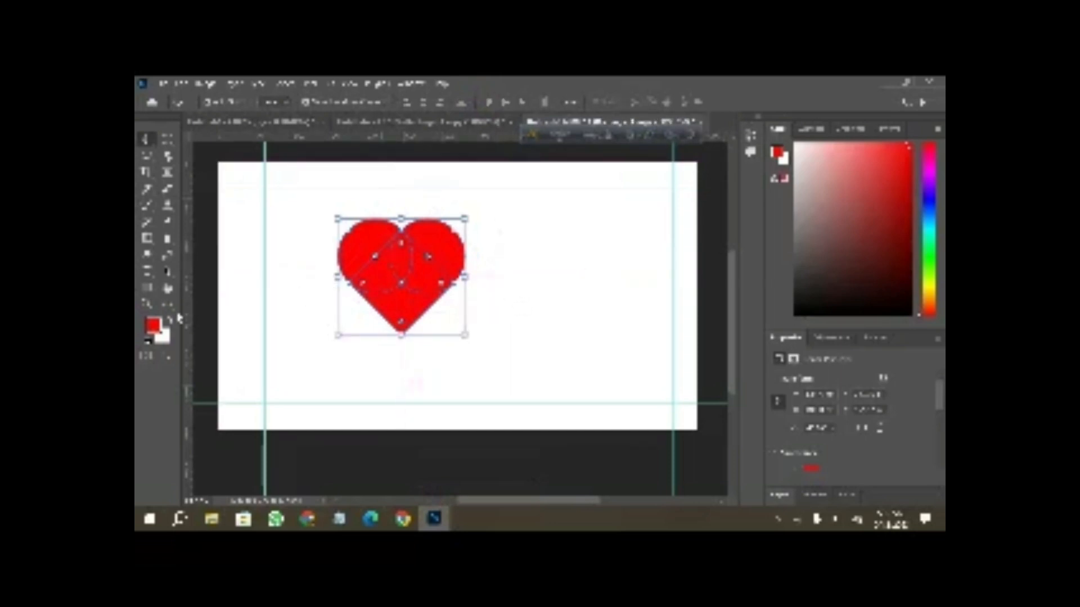
pyautogui.press('u')
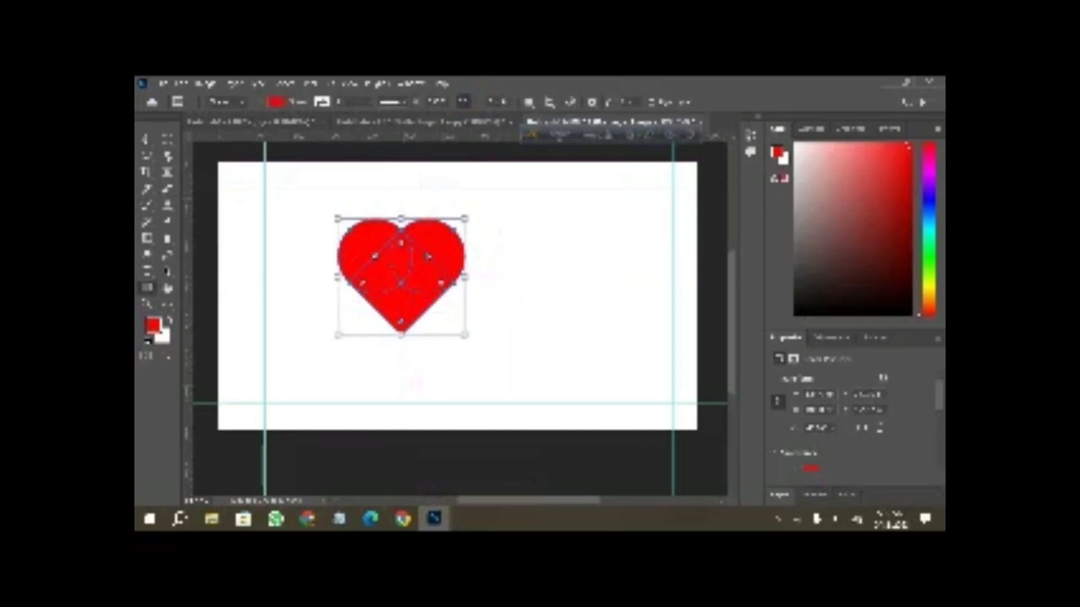
pyautogui.click(529, 102)
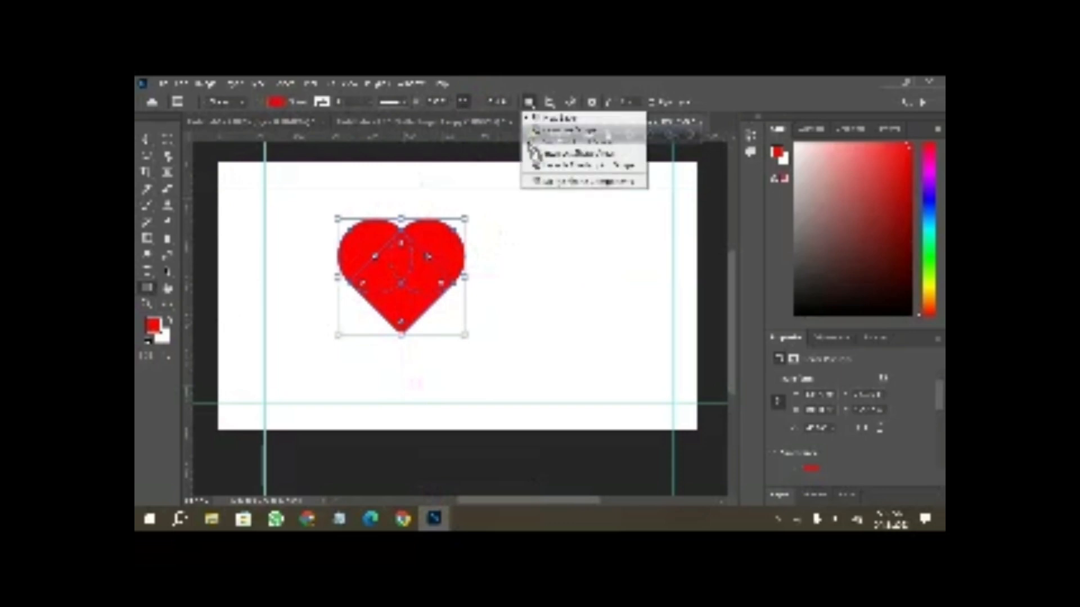
pyautogui.click(549, 181)
pyautogui.click(531, 260)
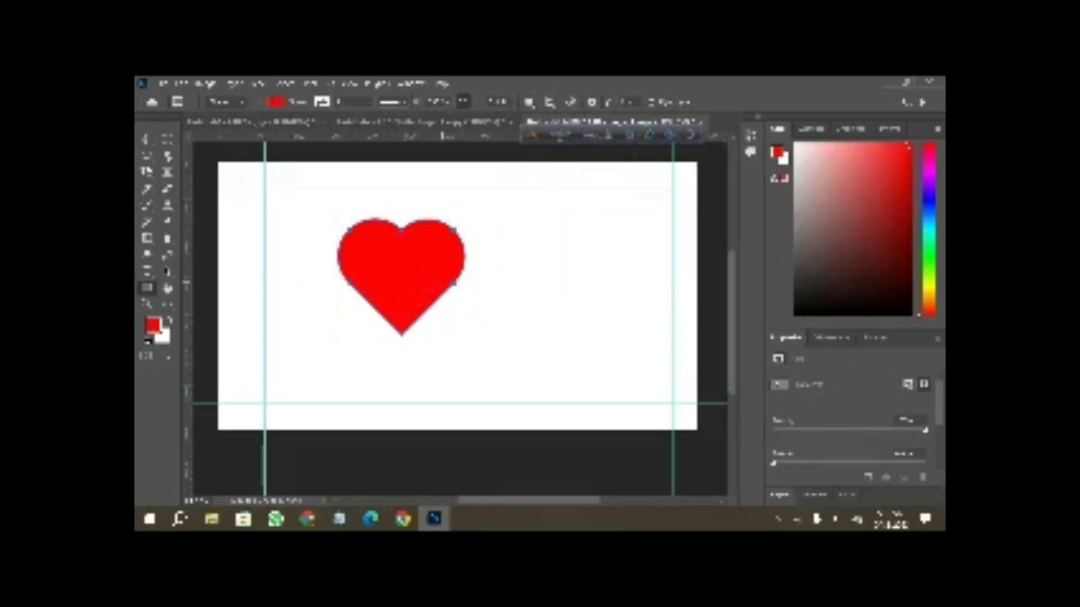
# Step: Move the heart to the centre of the canvas
pyautogui.click(147, 140)
pyautogui.click(402, 269)
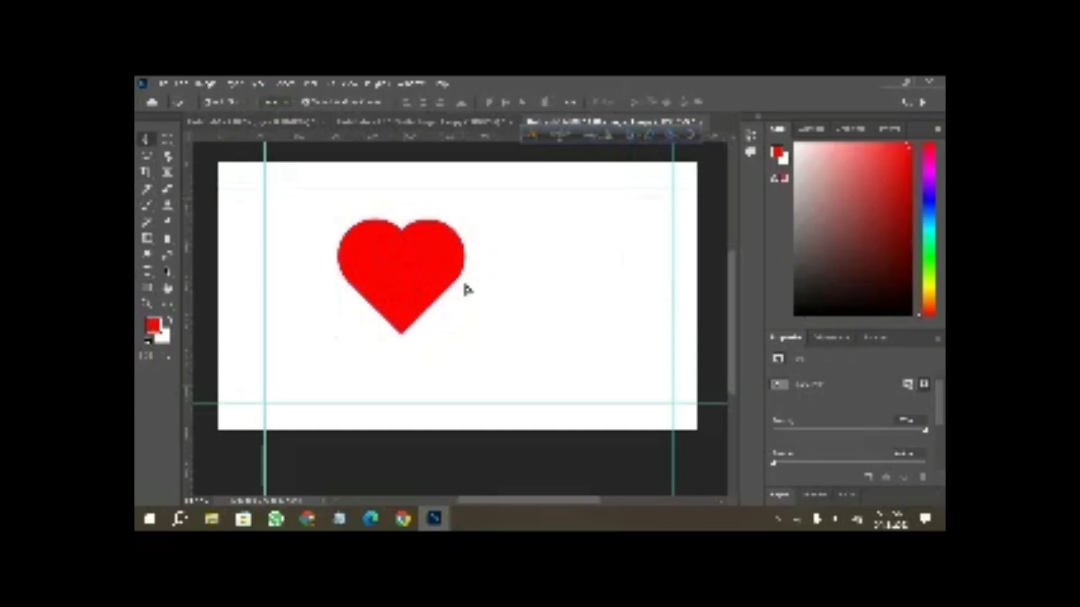
pyautogui.moveTo(402, 270); pyautogui.dragTo(457, 289)
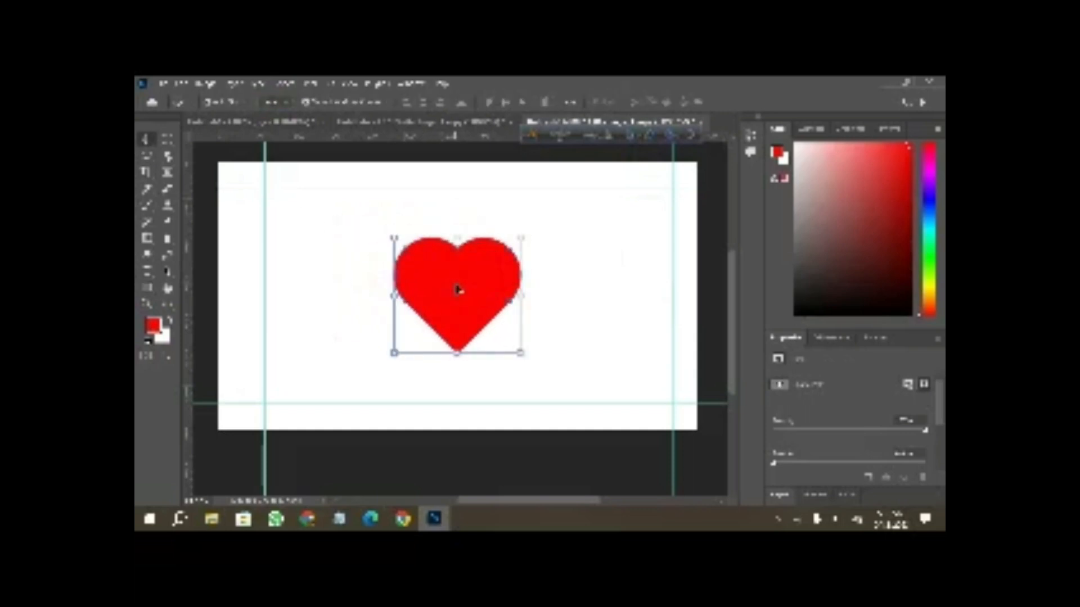
# Step: Unlock the background layer and align it with the heart layer on their horizontal centres
pyautogui.click(779, 495)
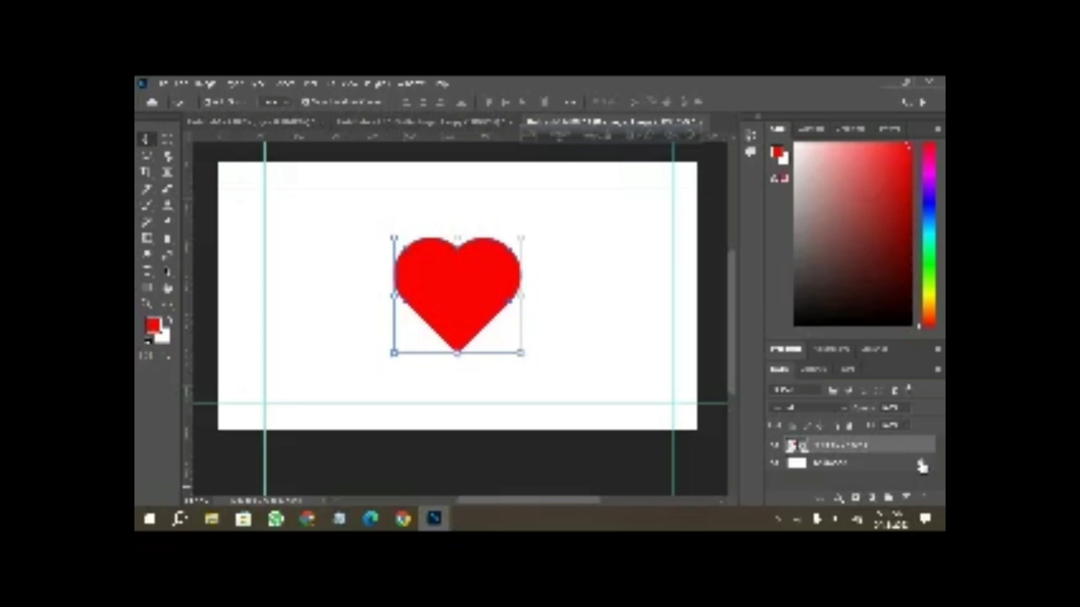
pyautogui.click(922, 465)
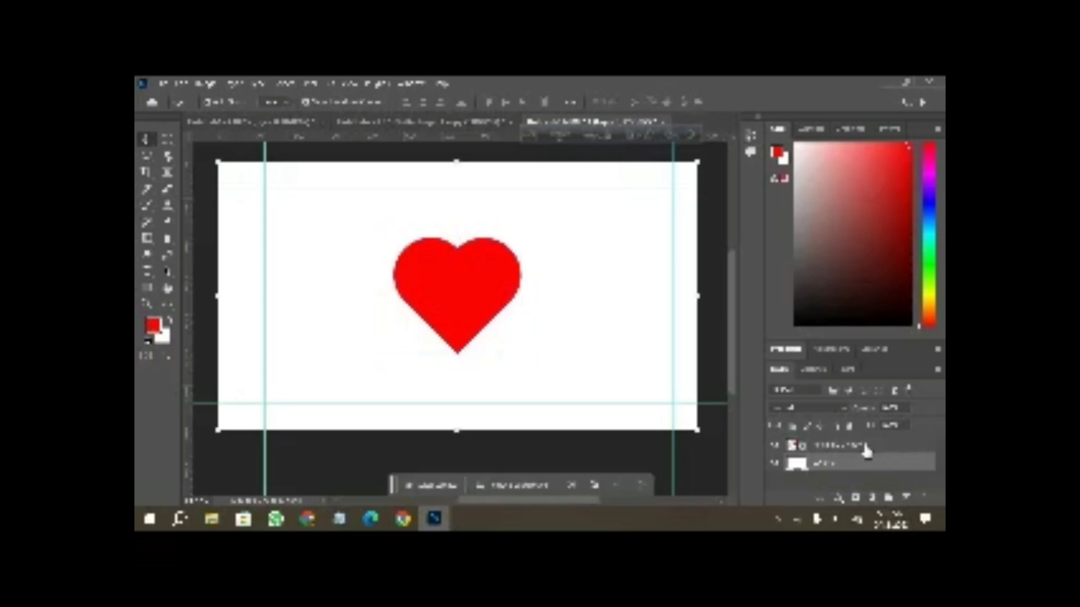
pyautogui.keyDown('shift'); pyautogui.click(865, 450); pyautogui.keyUp('shift')
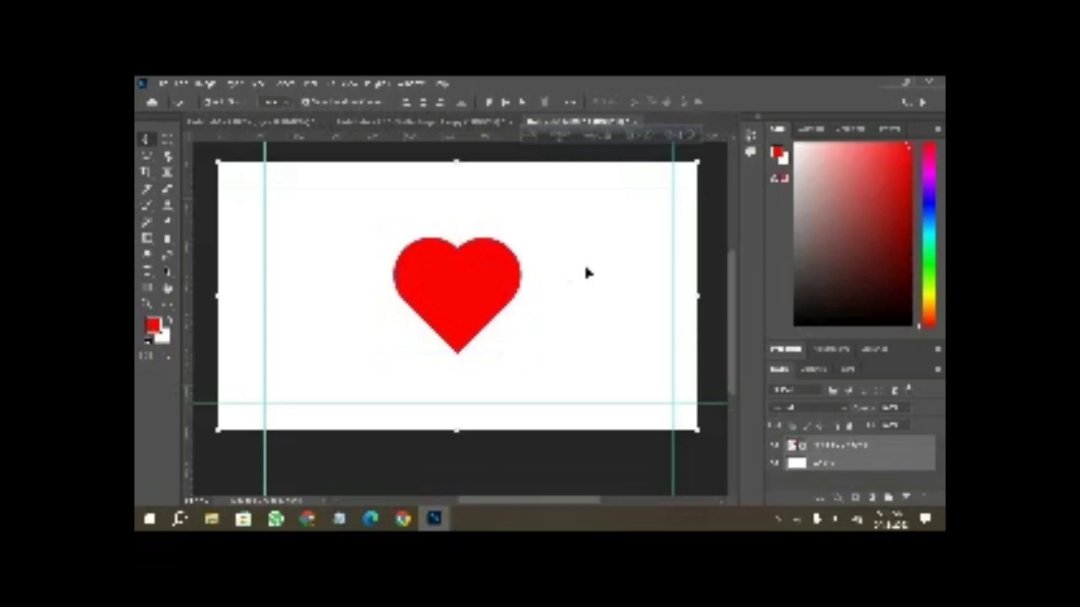
pyautogui.click(423, 104)
pyautogui.click(450, 287)
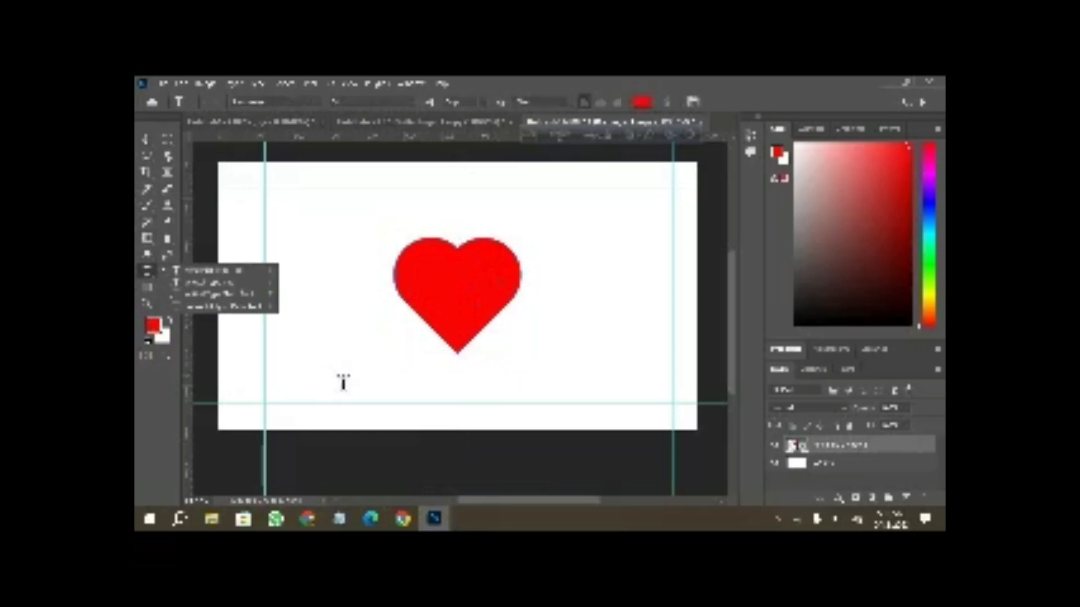
# Step: Add a red text line below the heart reading "Love Shape Create In Photoshop"
pyautogui.click(343, 385)
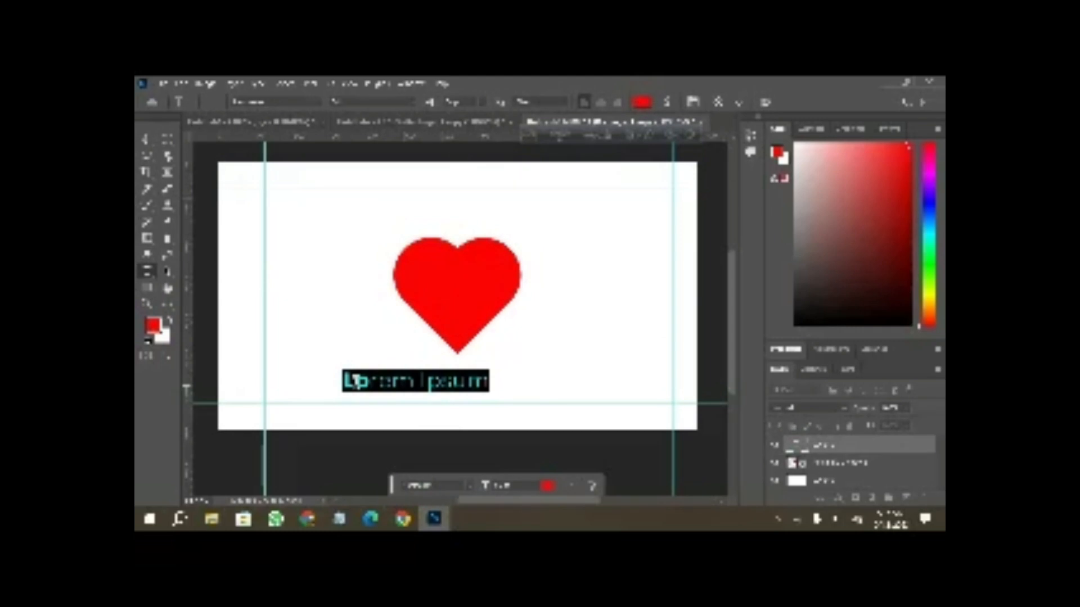
pyautogui.write('Love')
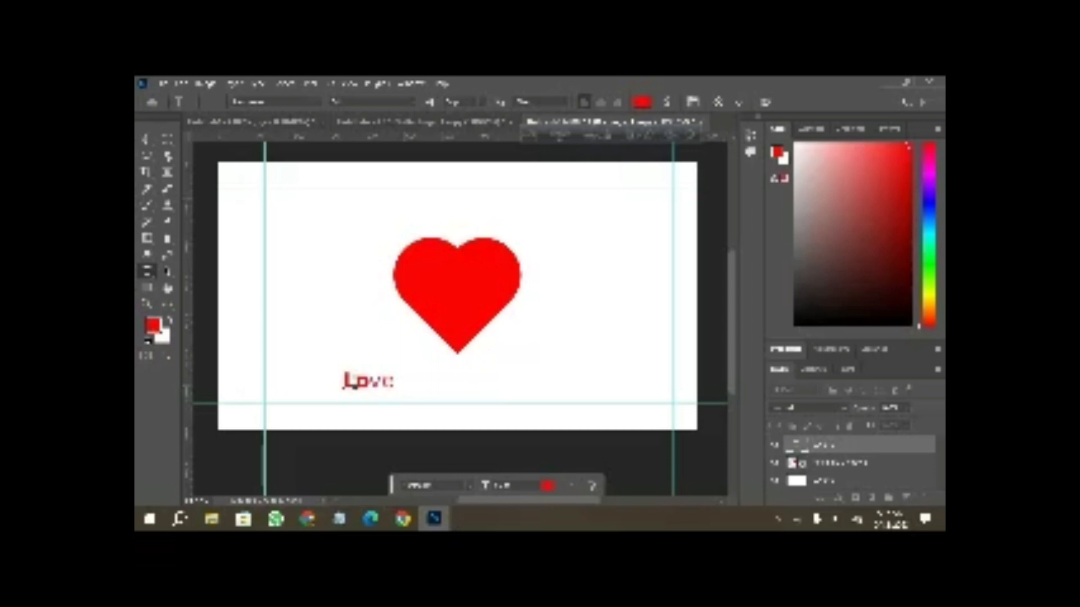
pyautogui.write(': S')
pyautogui.write('hop')
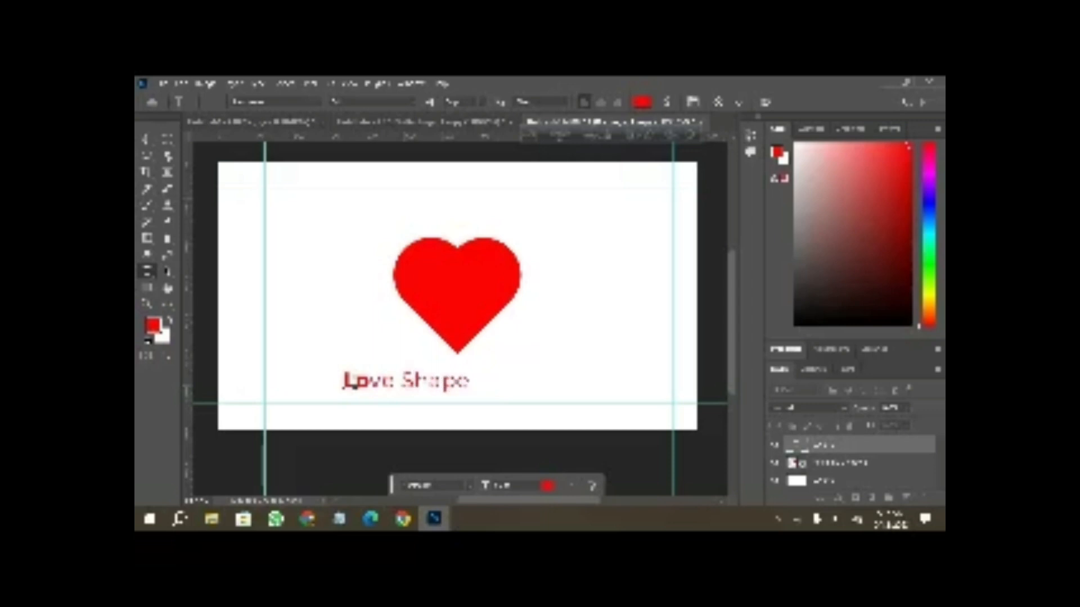
pyautogui.write('e ')
pyautogui.write('V')
pyautogui.write(' Cr')
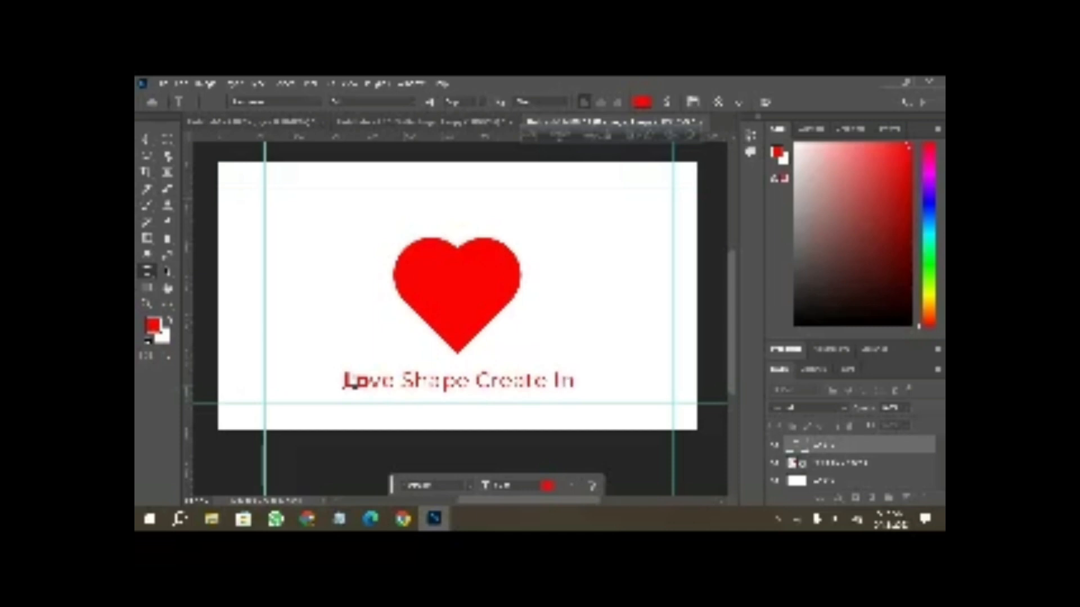
pyautogui.write('eate In Pho')
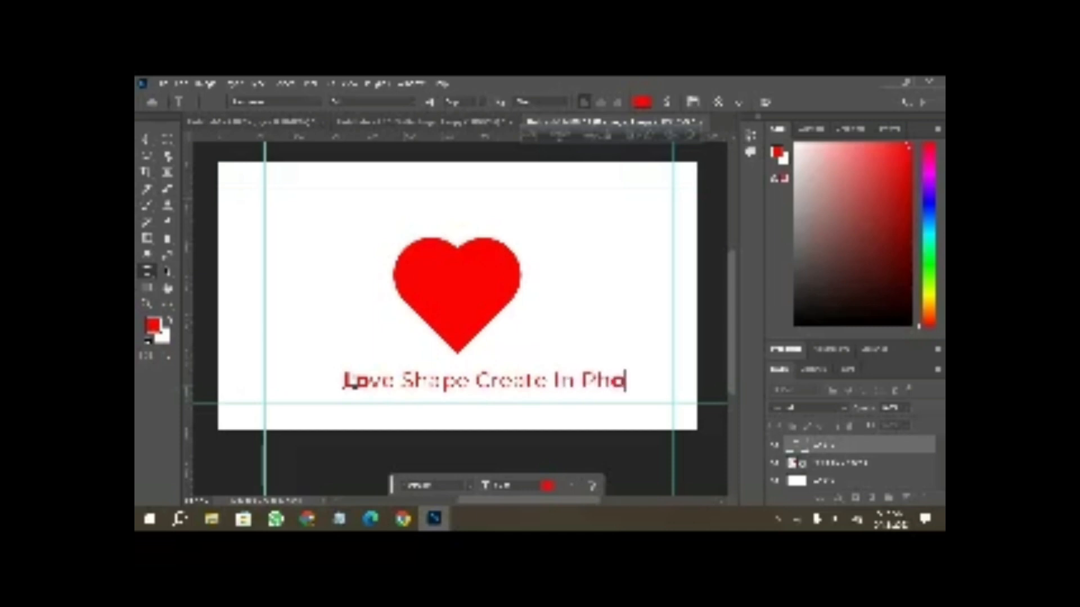
pyautogui.write('toshop')
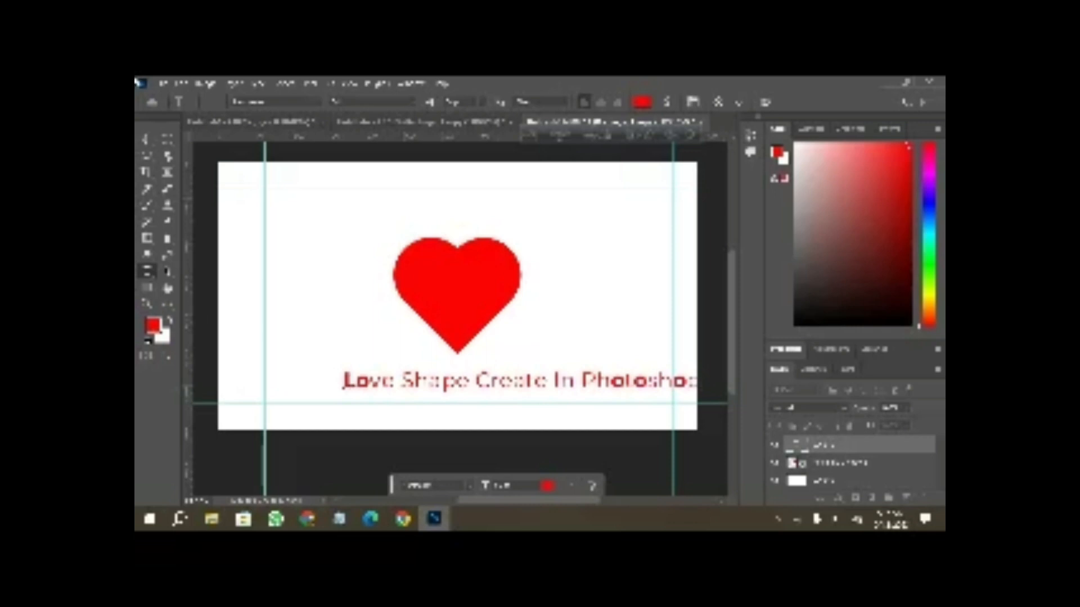
# Step: Move the caption so it is centred beneath the heart, leaving its text layer selected
pyautogui.click(145, 141)
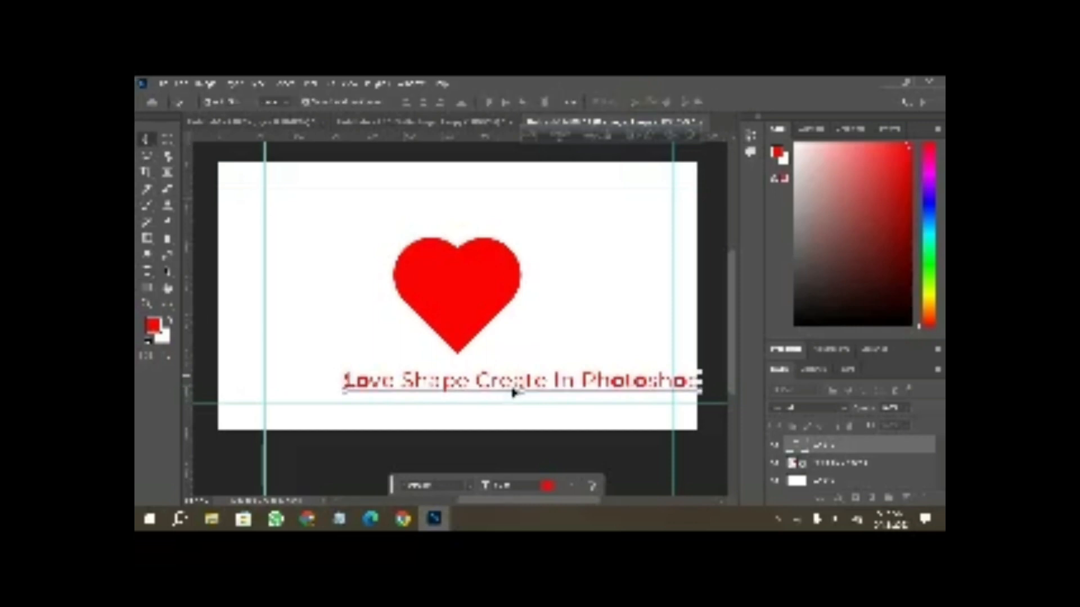
pyautogui.moveTo(472, 390)
pyautogui.mouseDown()
pyautogui.moveTo(436, 390)
pyautogui.moveTo(458, 388)
pyautogui.mouseUp()
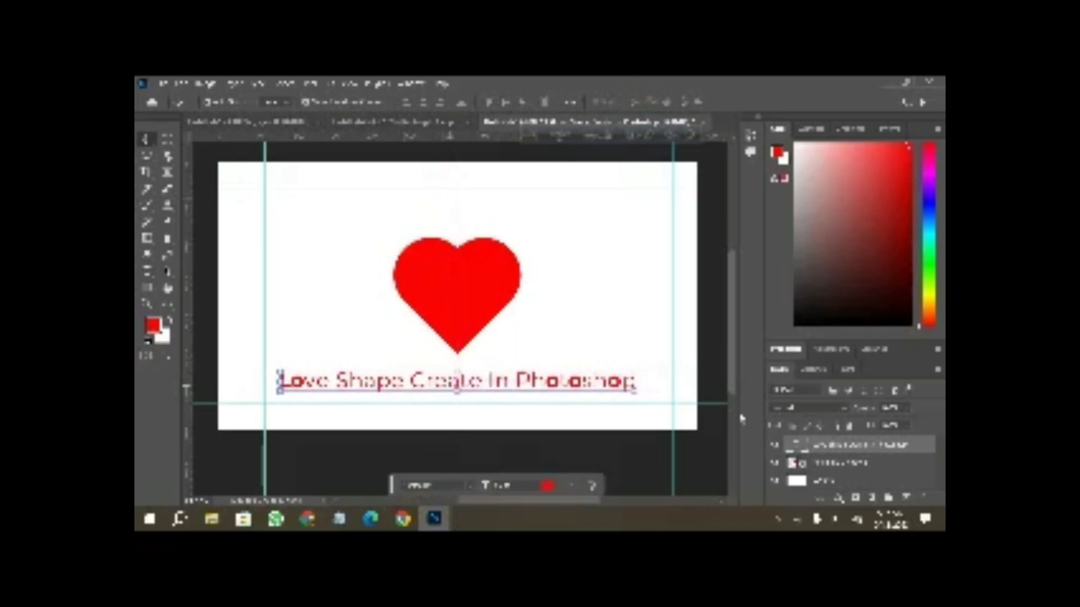
pyautogui.click(831, 482)
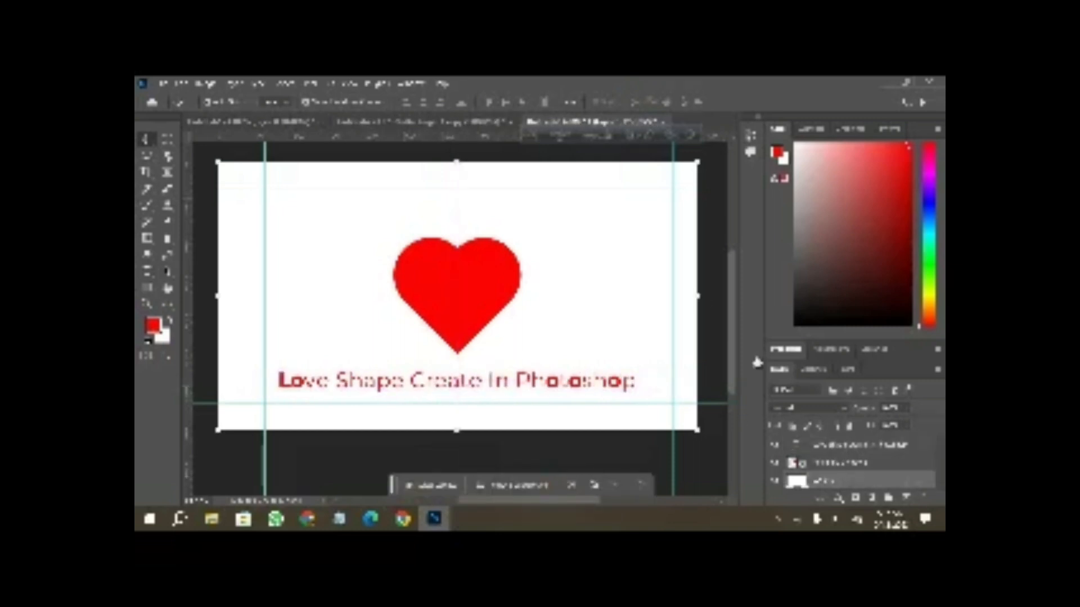
pyautogui.click(837, 447)
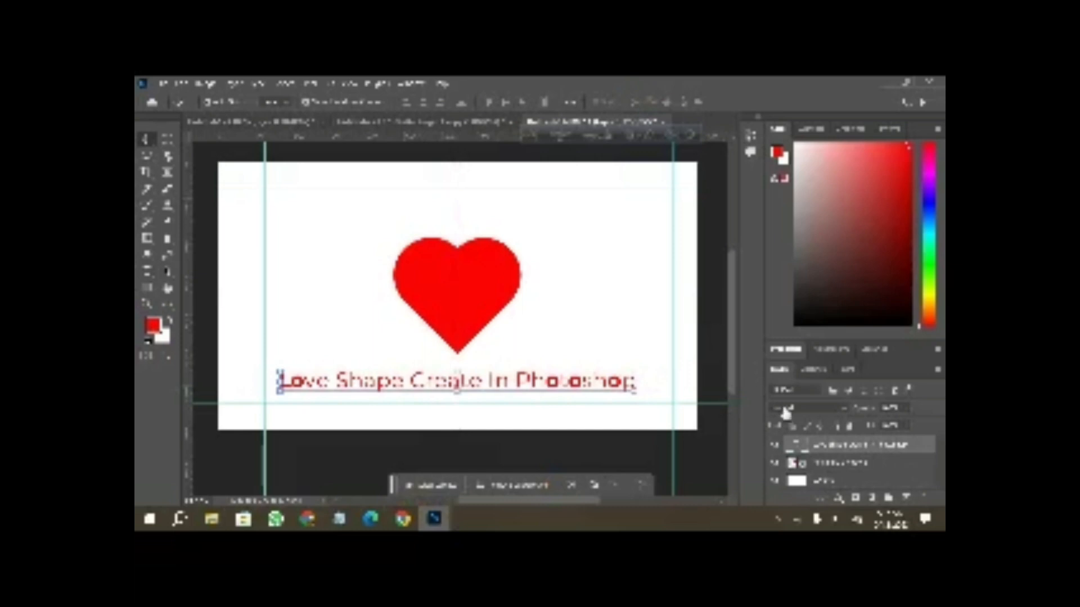
# Step: Compare the caption's text layer with the white background layer to check that the caption is horizontally centred on the canvas
pyautogui.click(841, 482)
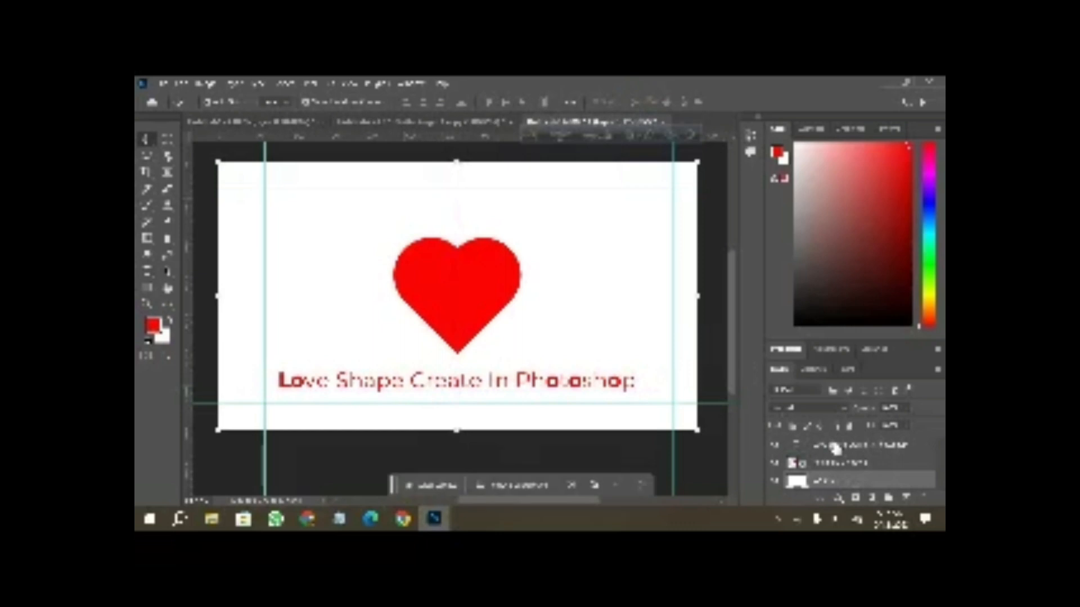
pyautogui.click(835, 446)
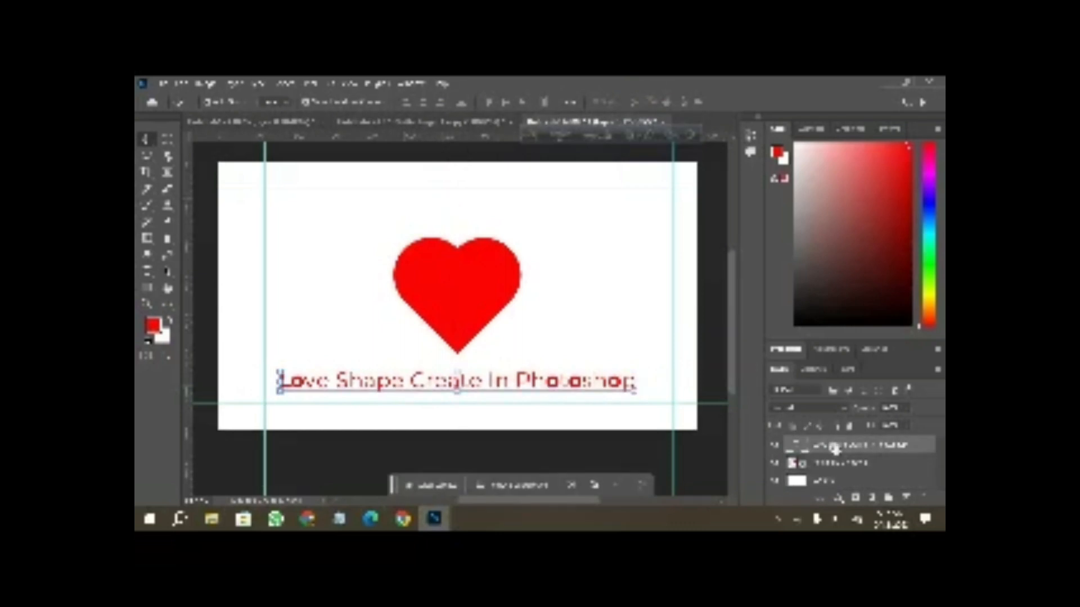
pyautogui.click(855, 482)
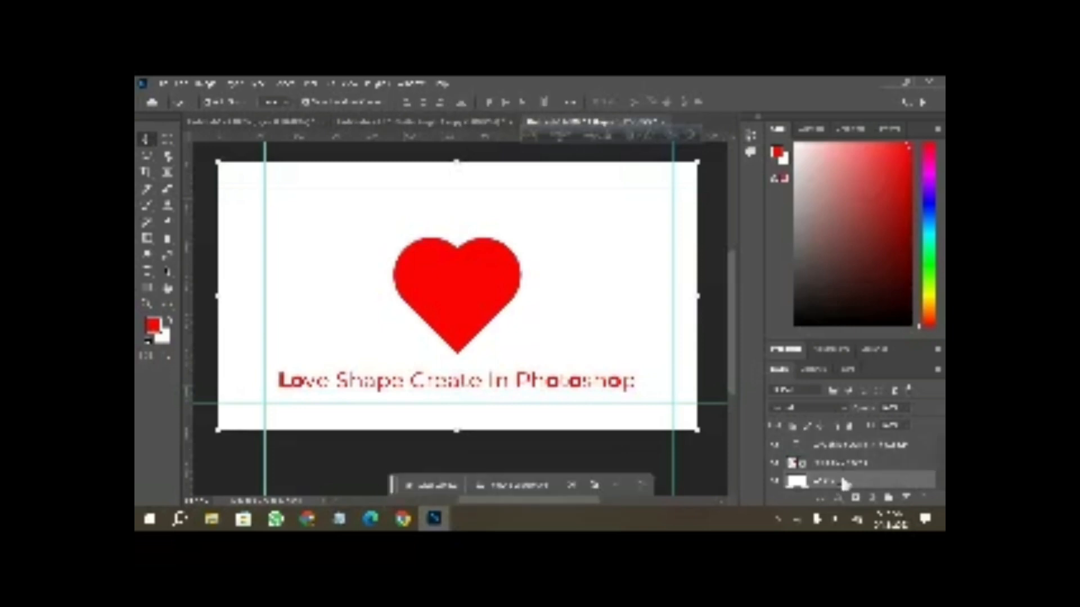
pyautogui.click(839, 446)
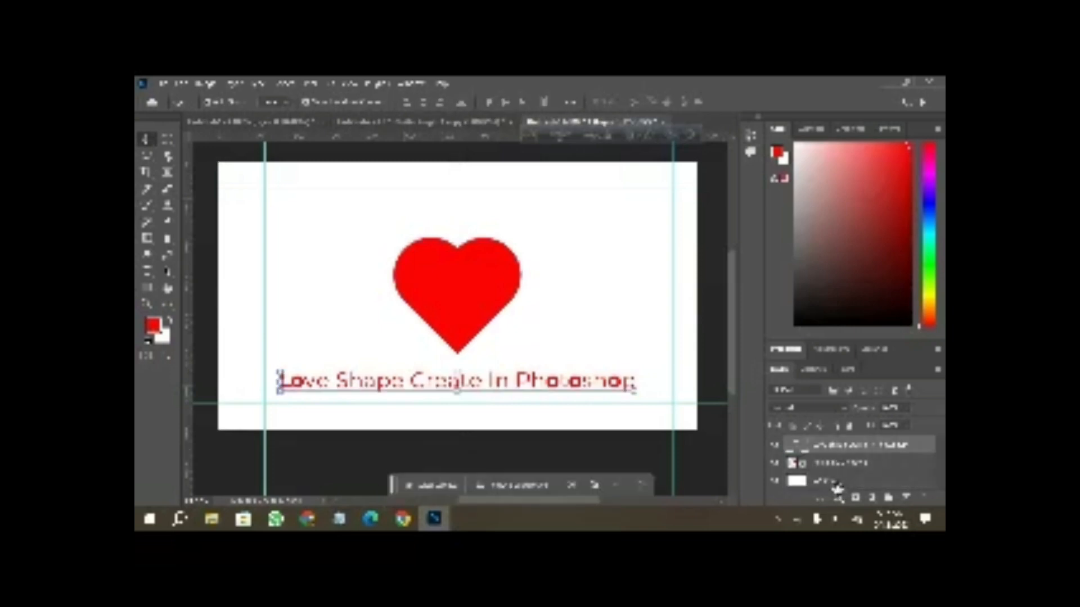
pyautogui.click(838, 482)
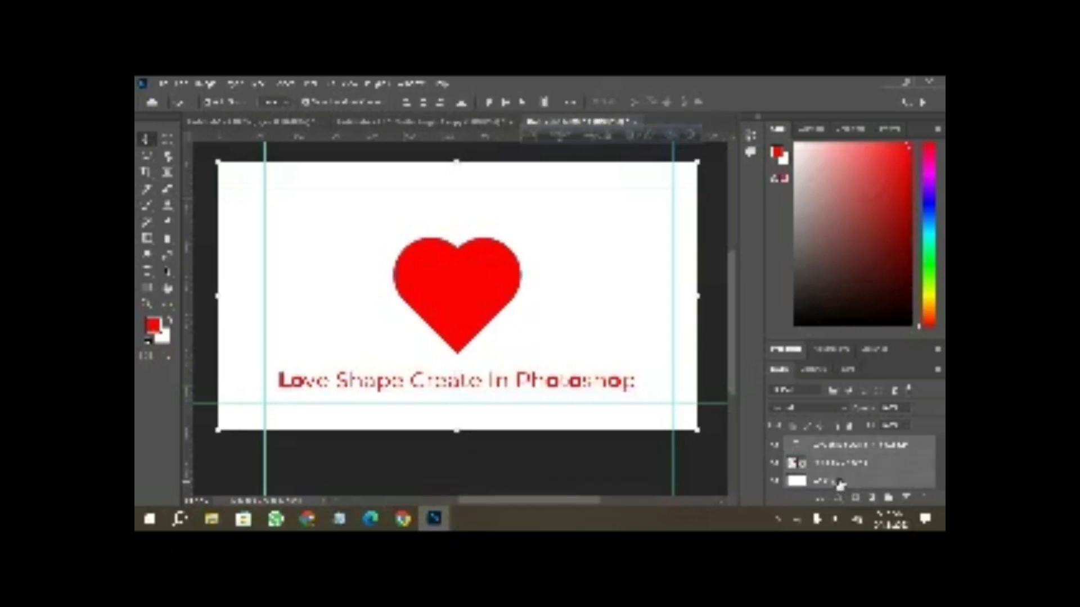
pyautogui.click(837, 447)
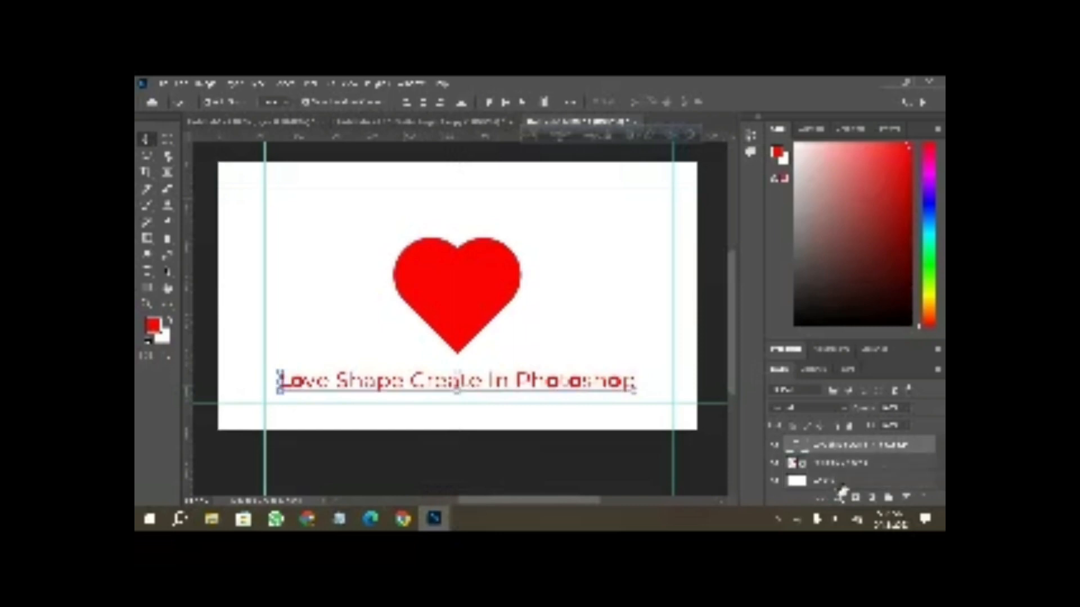
pyautogui.click(839, 482)
pyautogui.hotkey('ctrl', '0')
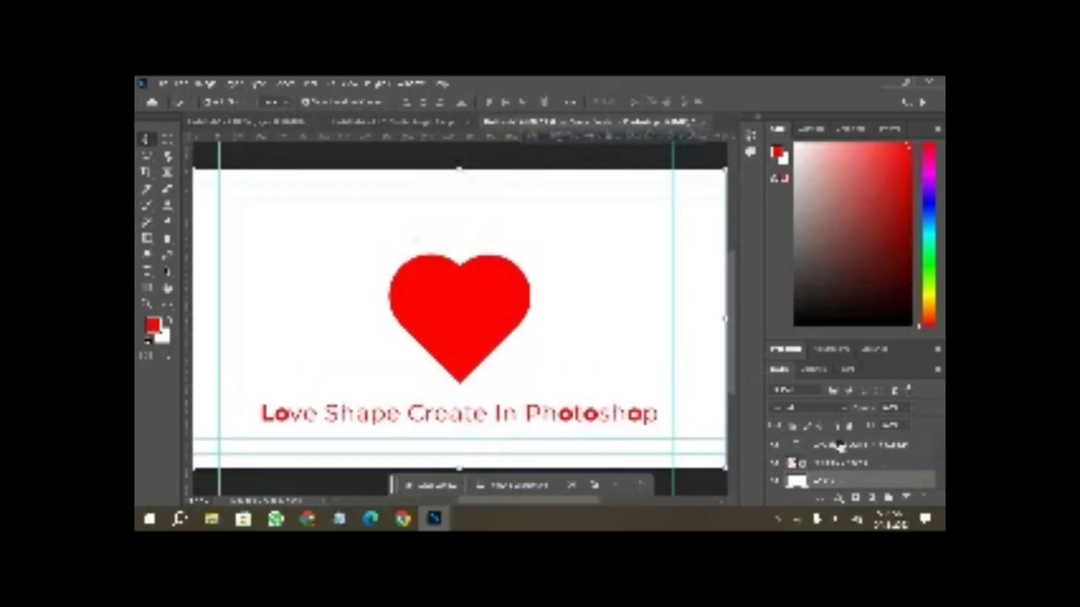
pyautogui.click(836, 445)
pyautogui.hotkey('ctrl', '+')
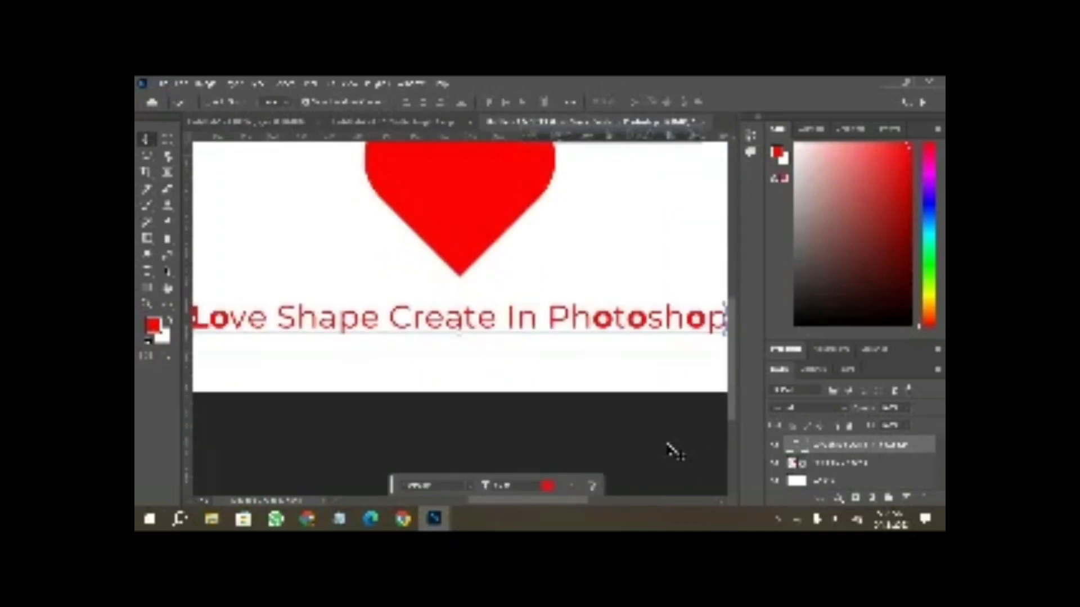
pyautogui.hotkey('ctrl', '-')
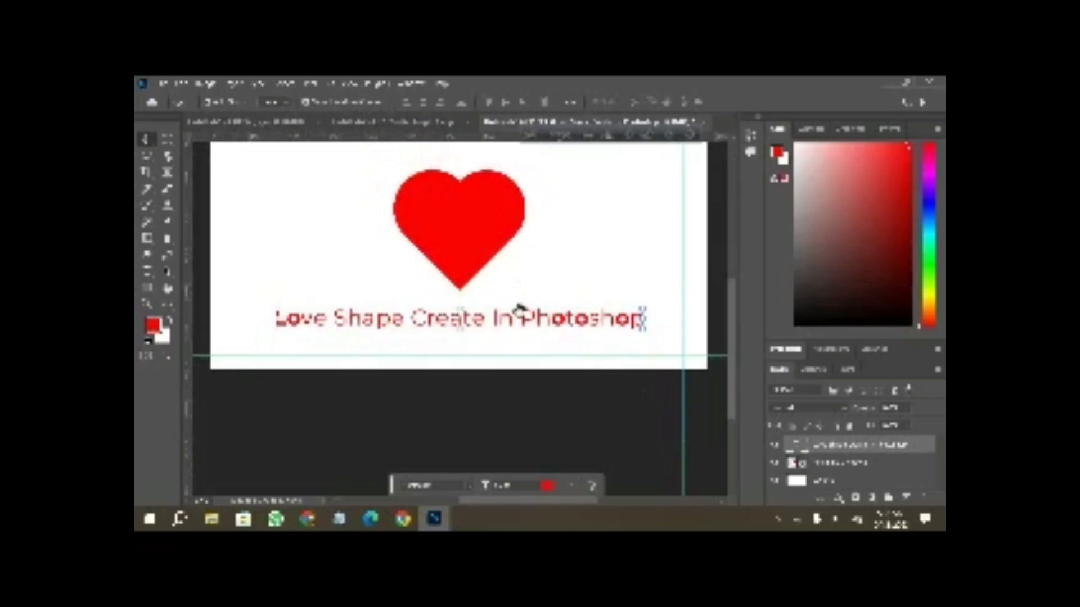
pyautogui.moveTo(520, 311); pyautogui.dragTo(525, 341)
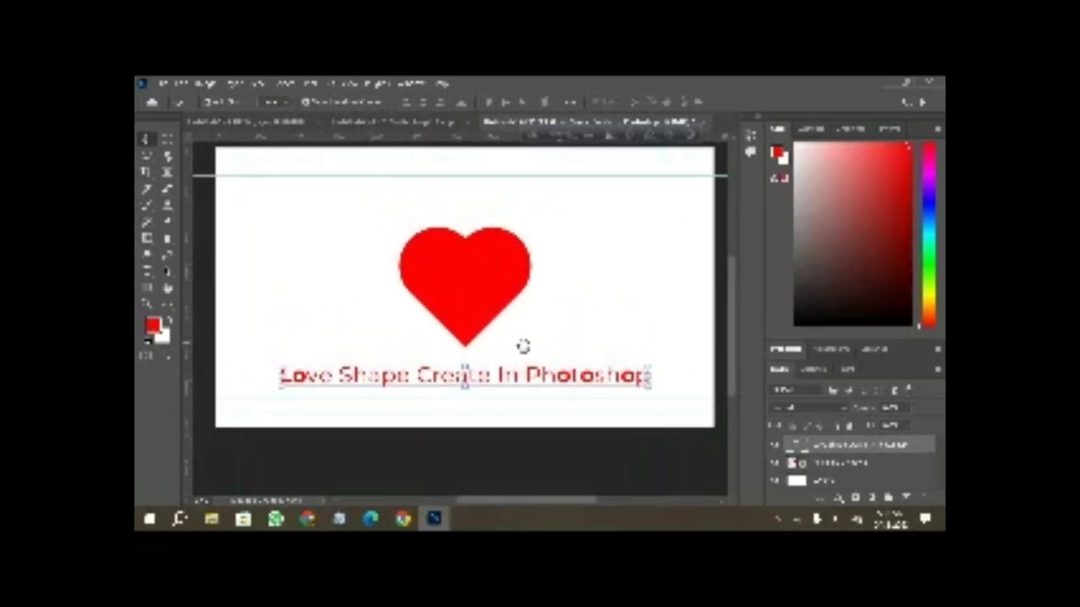
pyautogui.scroll(2, 523, 368)
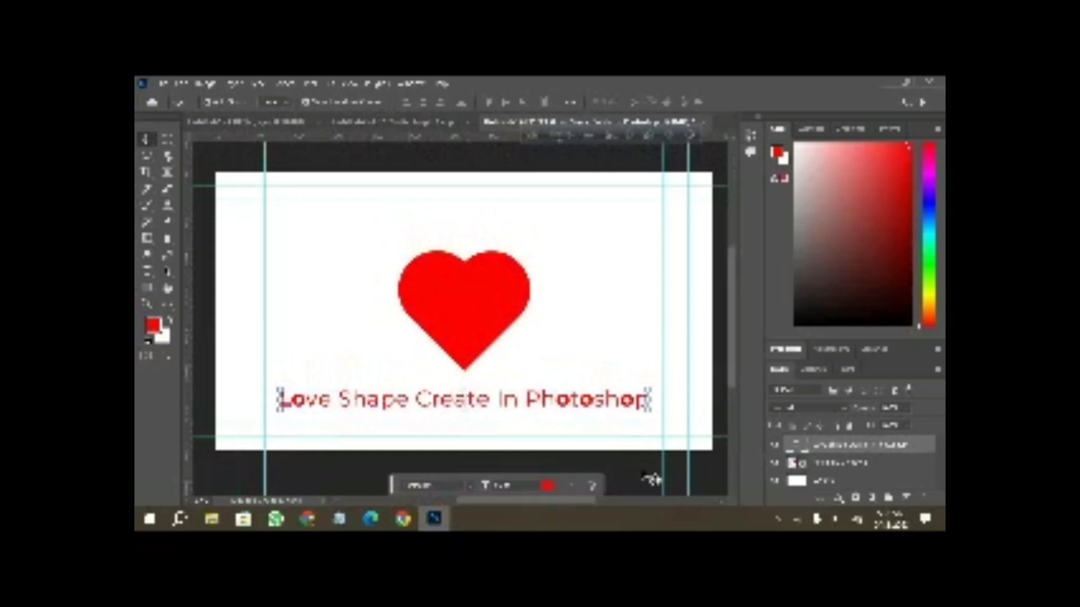
pyautogui.click(622, 420)
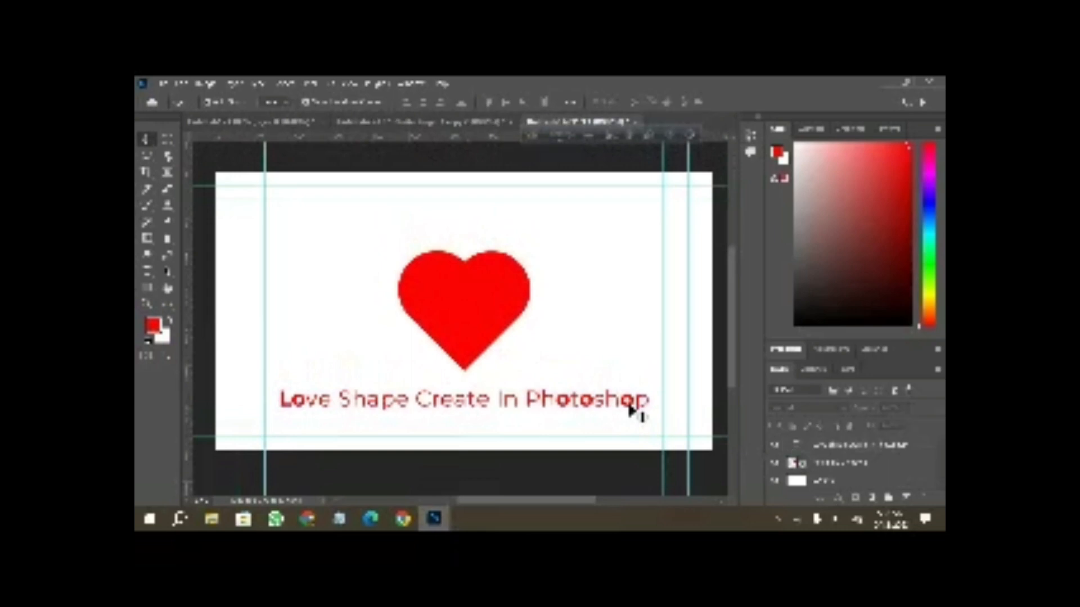
pyautogui.click(634, 412)
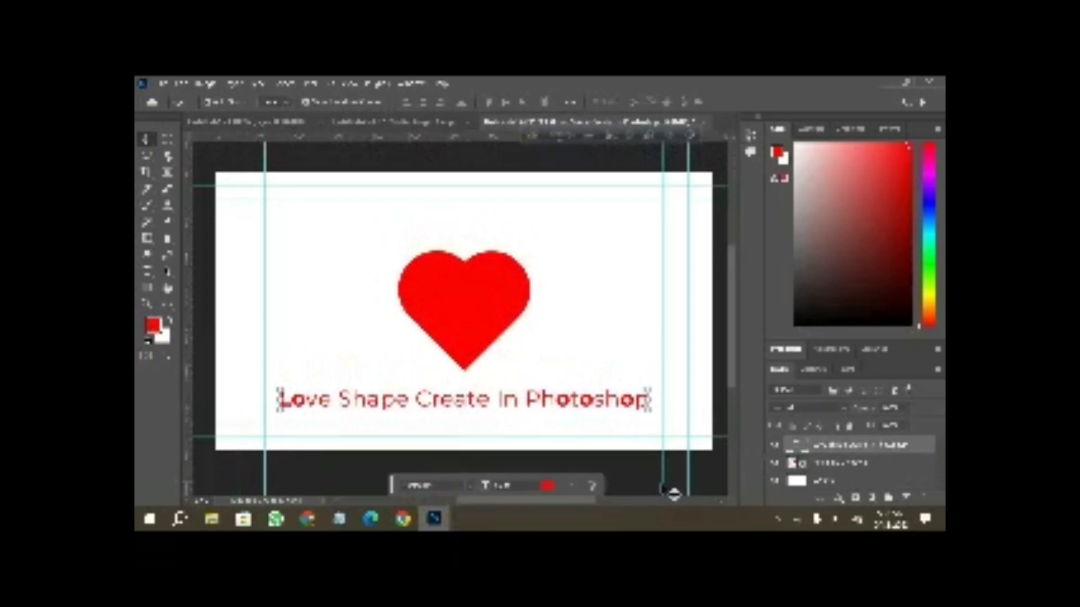
pyautogui.click(775, 520)
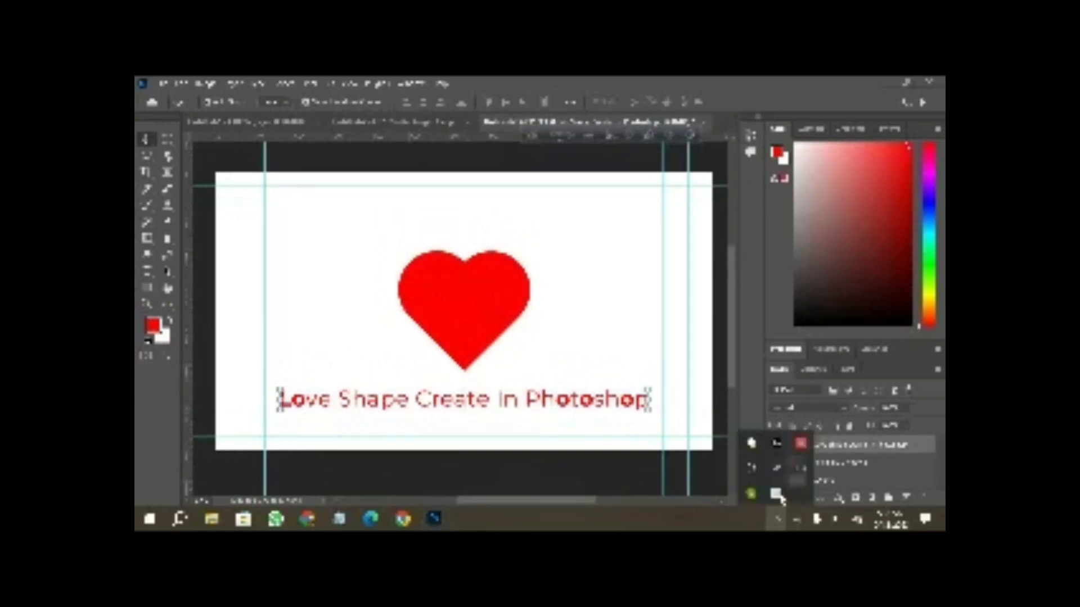
pyautogui.rightClick(776, 495)
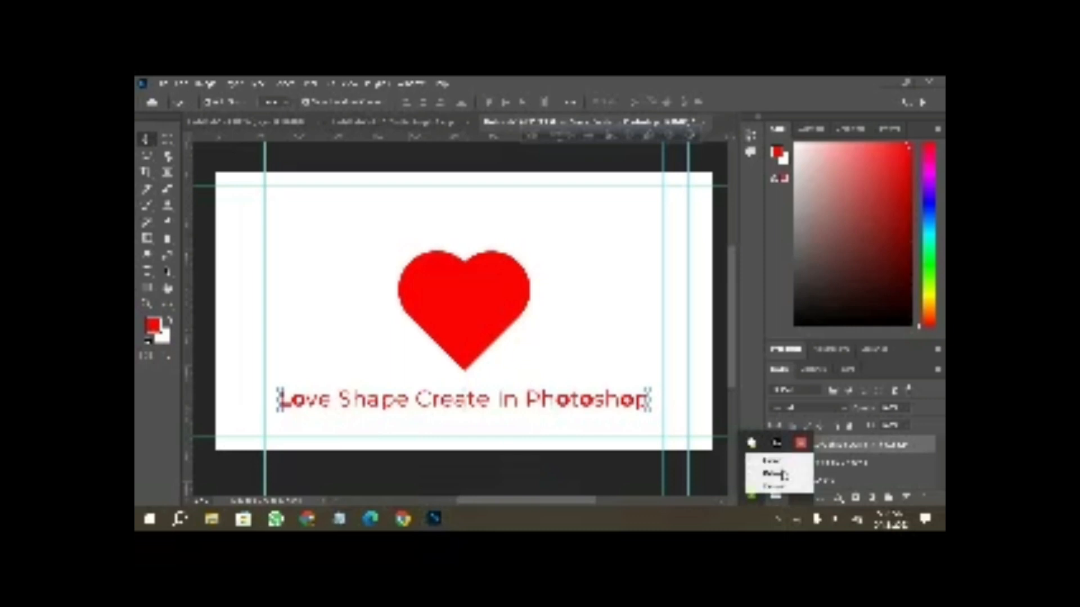